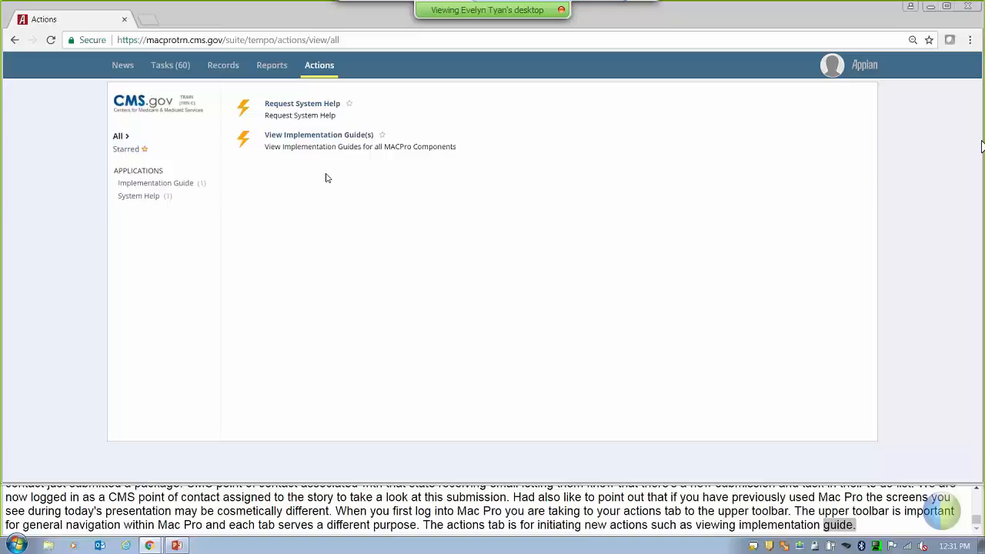
# - Look through the News feed and its post, message, task and kudos composing options
pyautogui.click(123, 68)
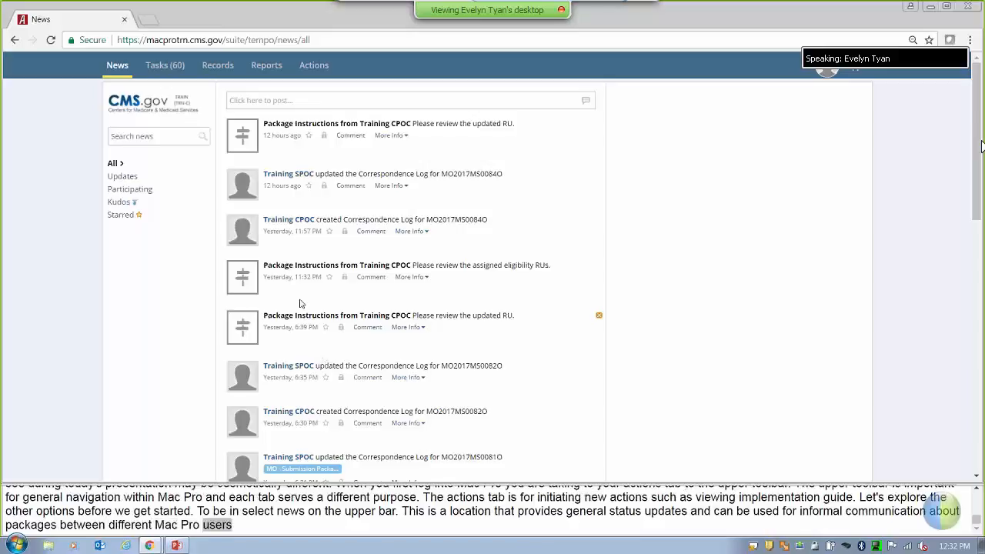
pyautogui.click(253, 103)
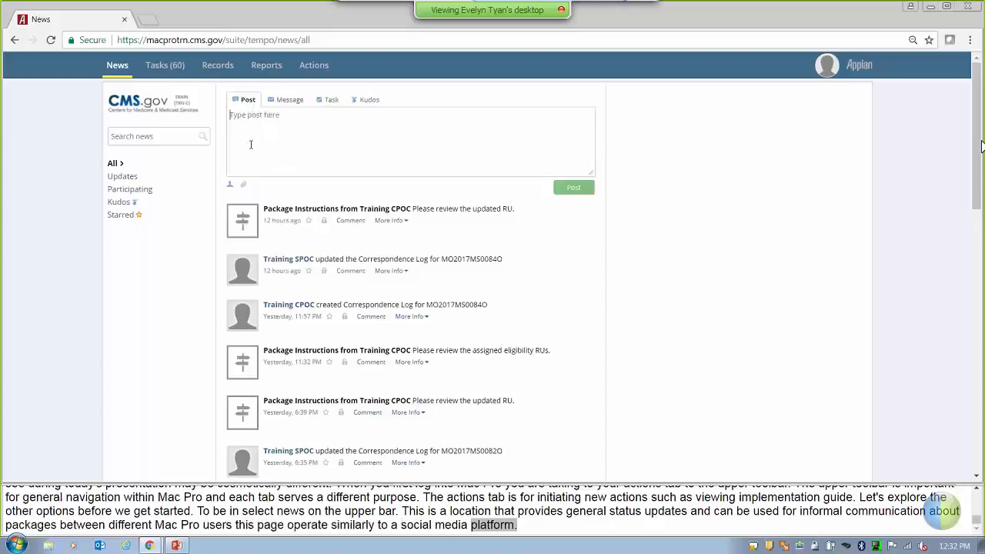
pyautogui.click(290, 100)
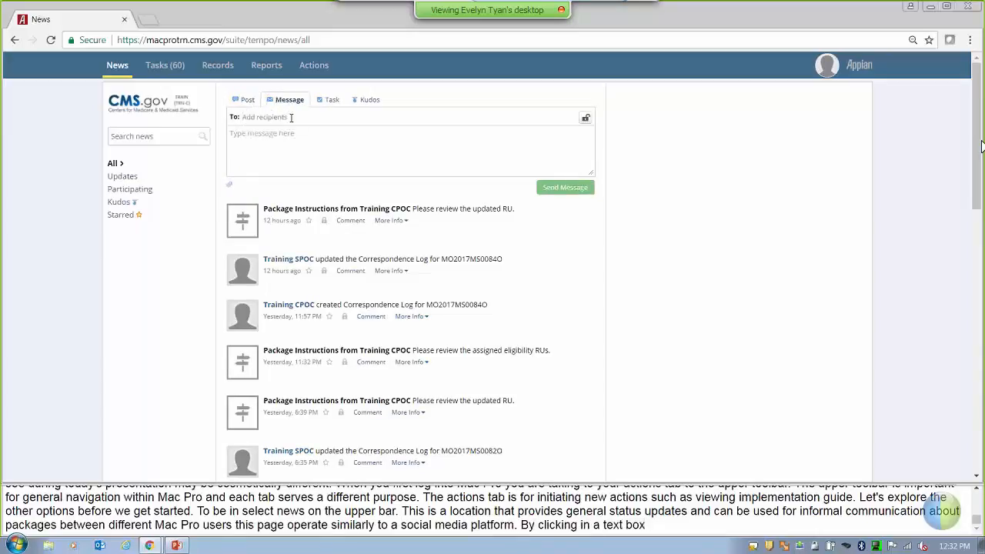
pyautogui.click(330, 103)
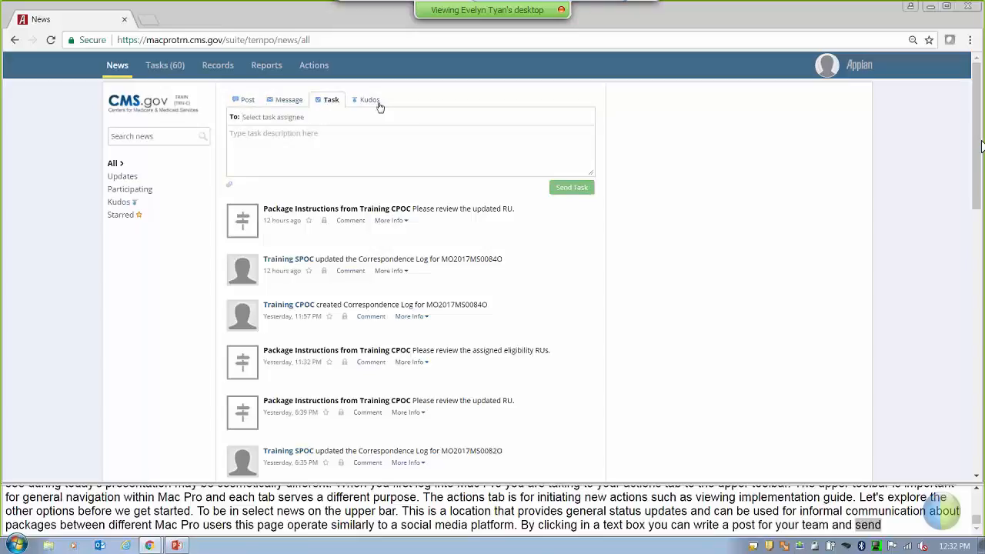
pyautogui.click(371, 100)
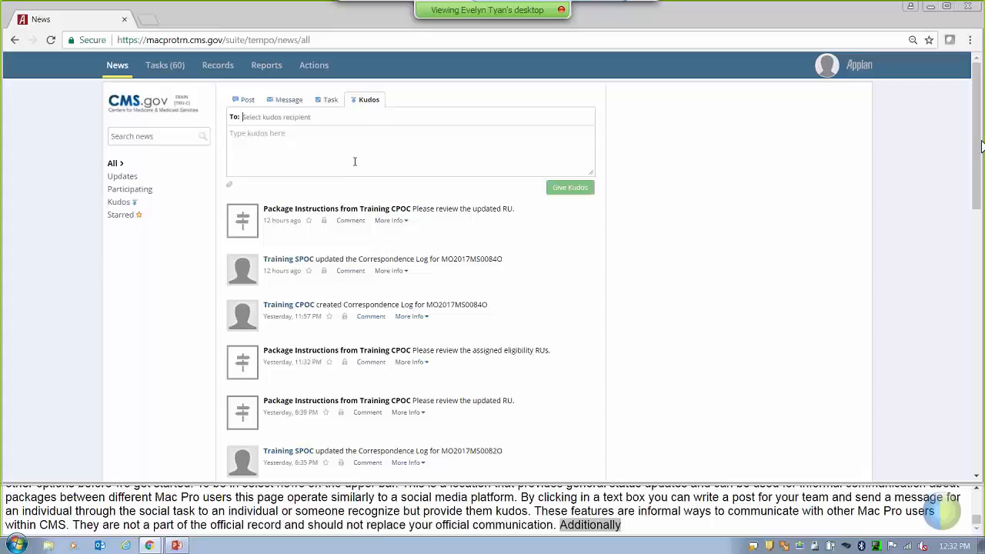
# - View the assigned tasks, the available record types and the list of reports
pyautogui.click(164, 66)
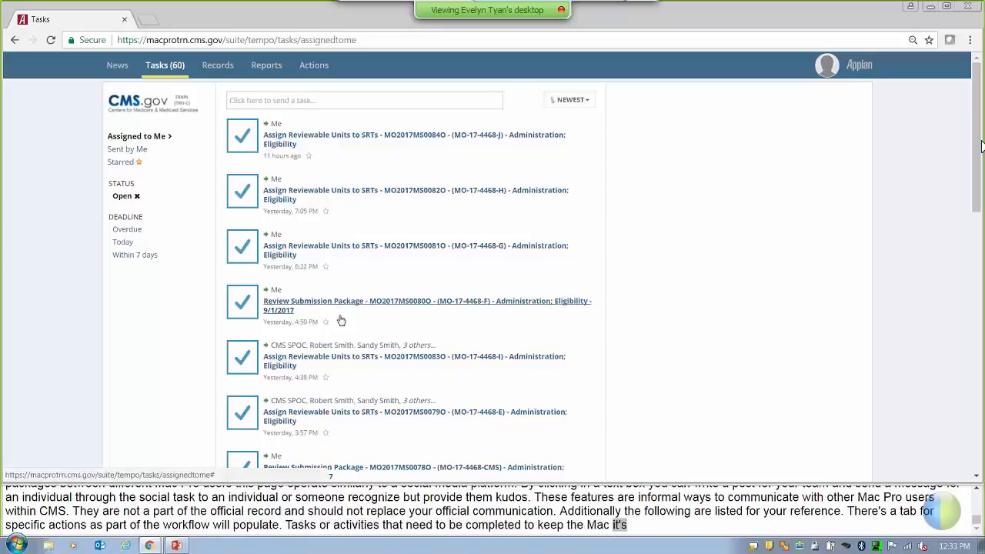
pyautogui.click(216, 69)
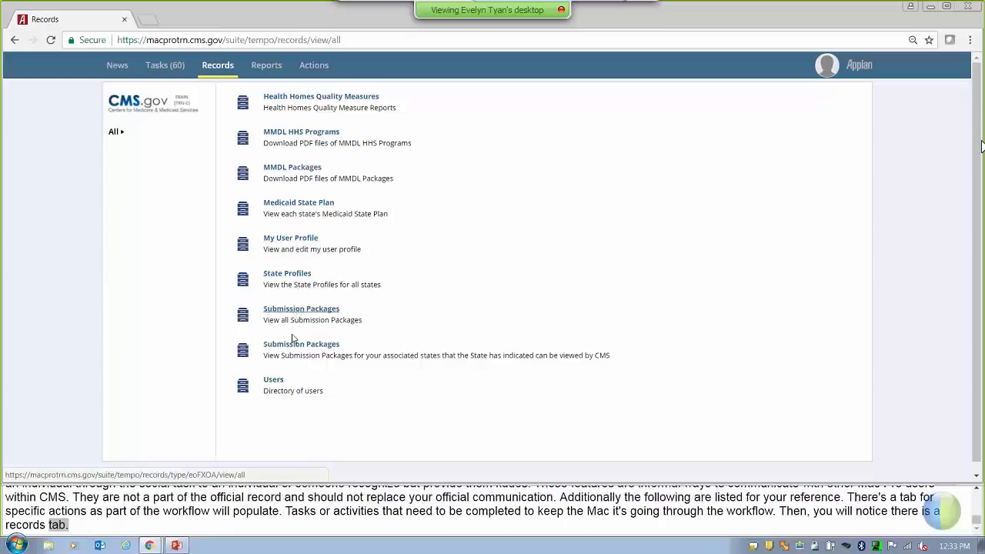
pyautogui.click(267, 67)
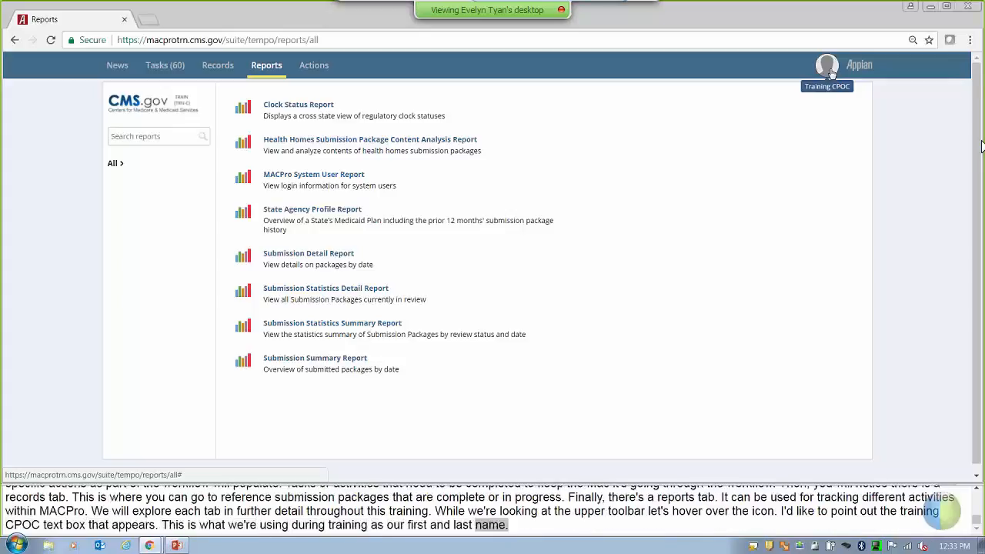
# - Open the assigned task Assign Reviewable Units to SRTs for package MO-17-4468-E and accept it
pyautogui.click(166, 67)
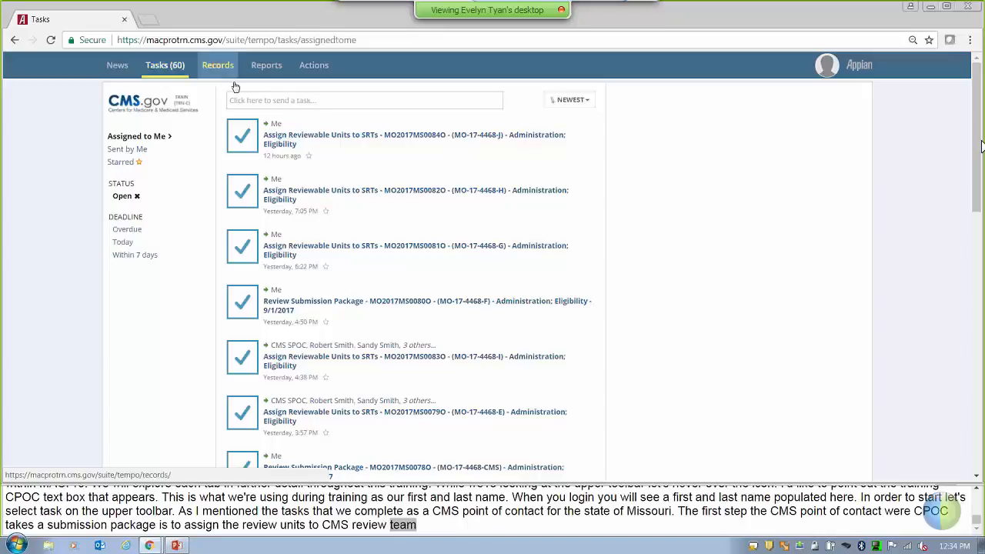
pyautogui.click(408, 145)
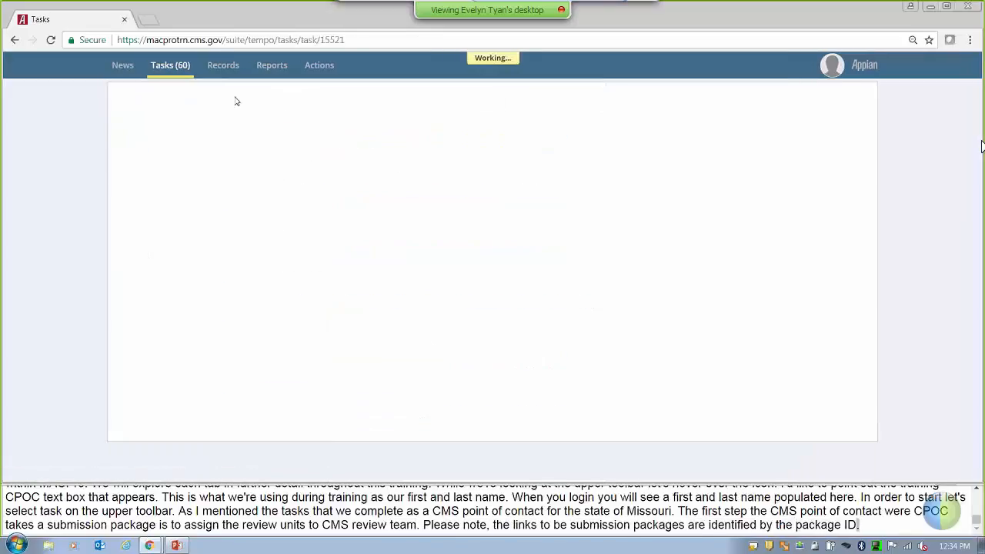
pyautogui.click(175, 70)
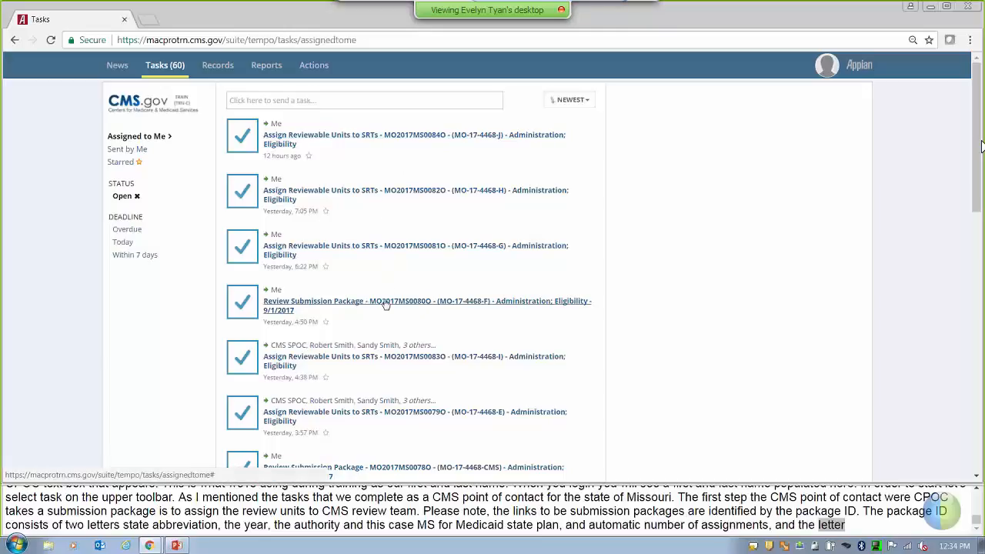
pyautogui.click(393, 416)
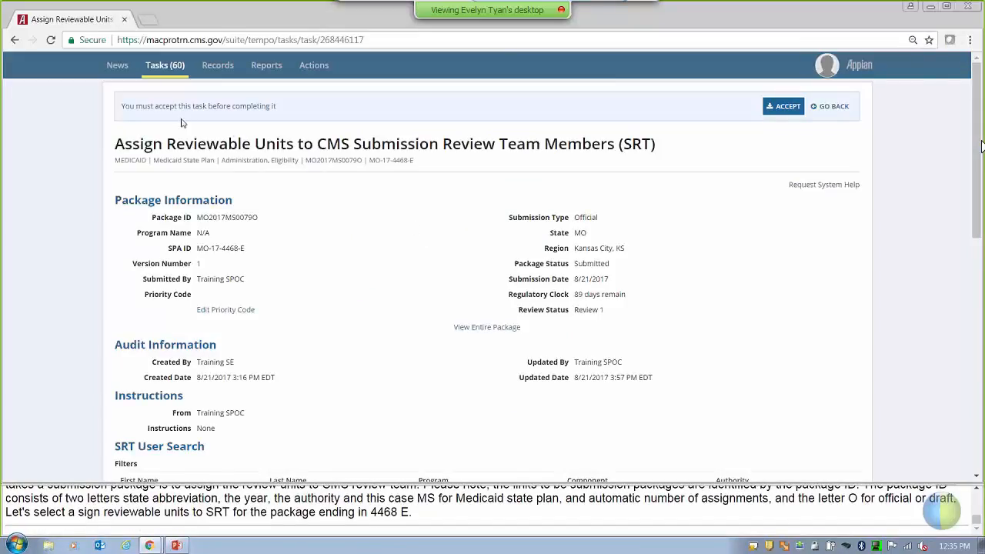
pyautogui.click(785, 112)
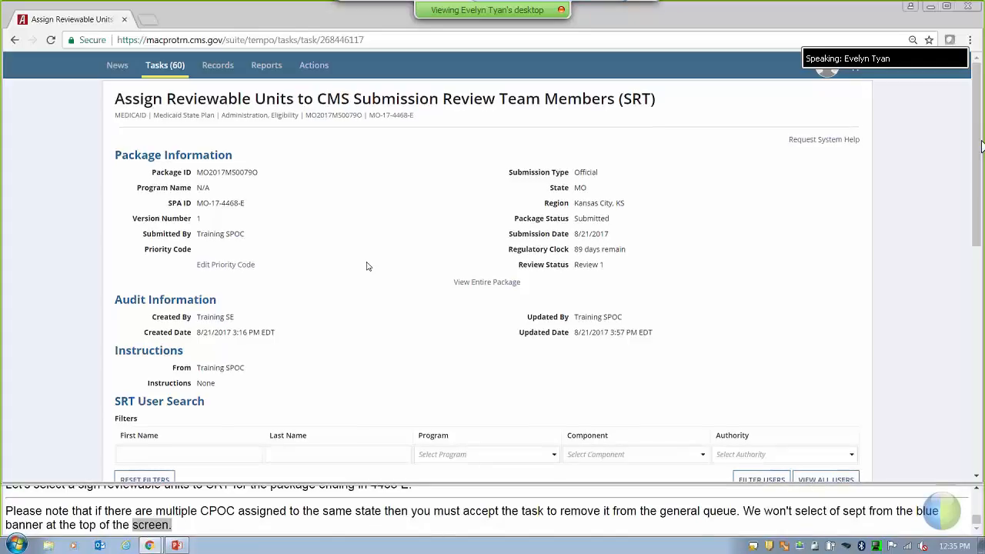
# - Review the package's list of reviewable units, and examine the Submission Type section of Submission - Summary
pyautogui.scroll(-3, 366, 265)
pyautogui.scroll(-1, 363, 266)
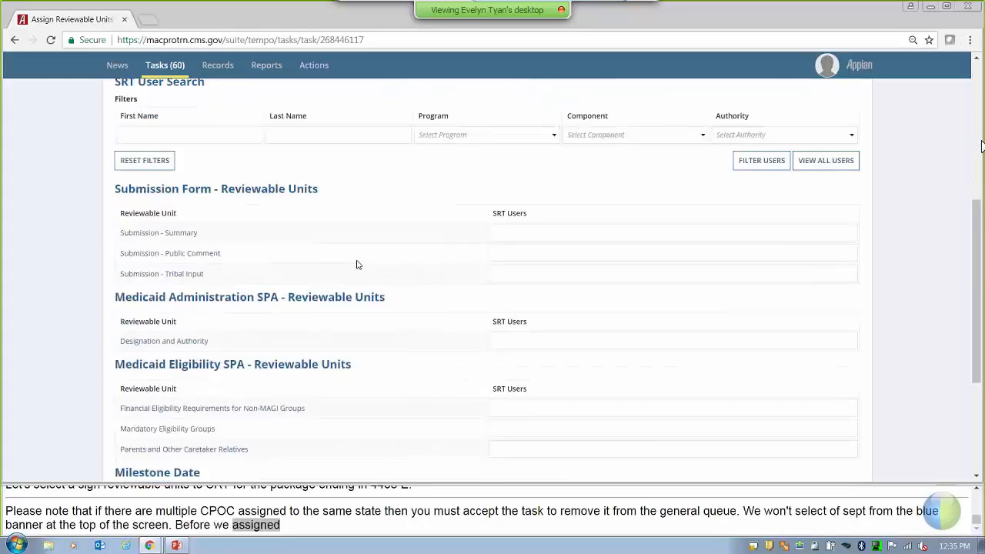
pyautogui.scroll(-2, 205, 101)
pyautogui.scroll(1, 188, 151)
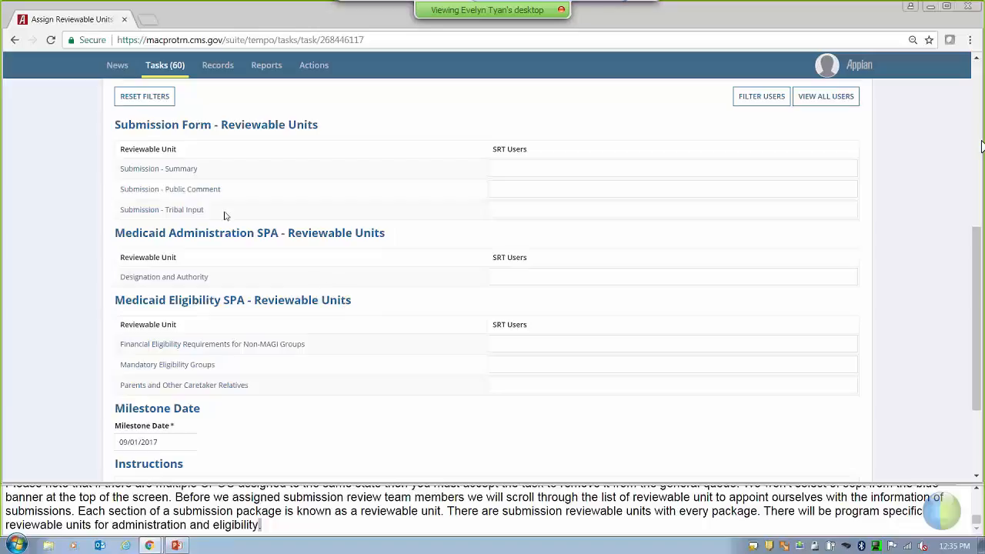
pyautogui.click(165, 175)
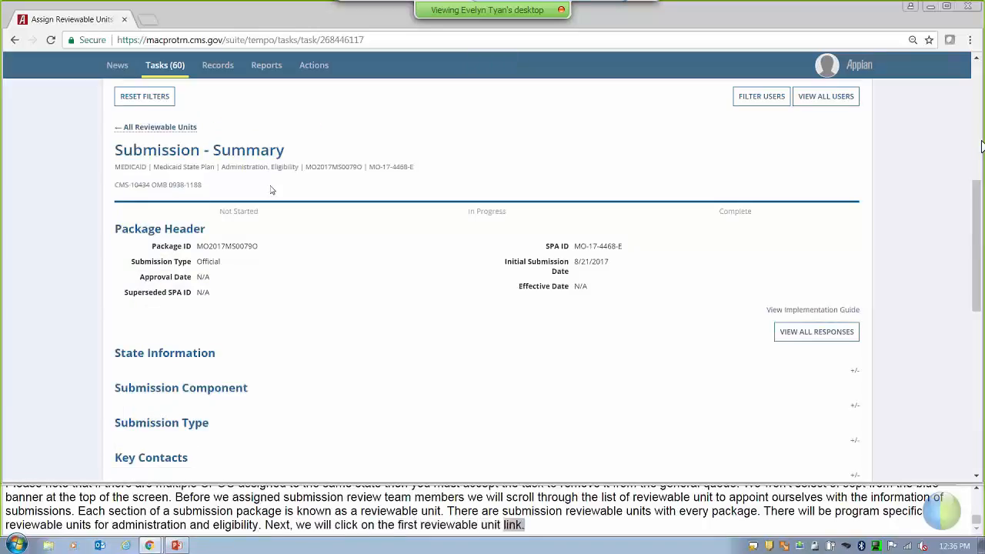
pyautogui.scroll(-3, 279, 200)
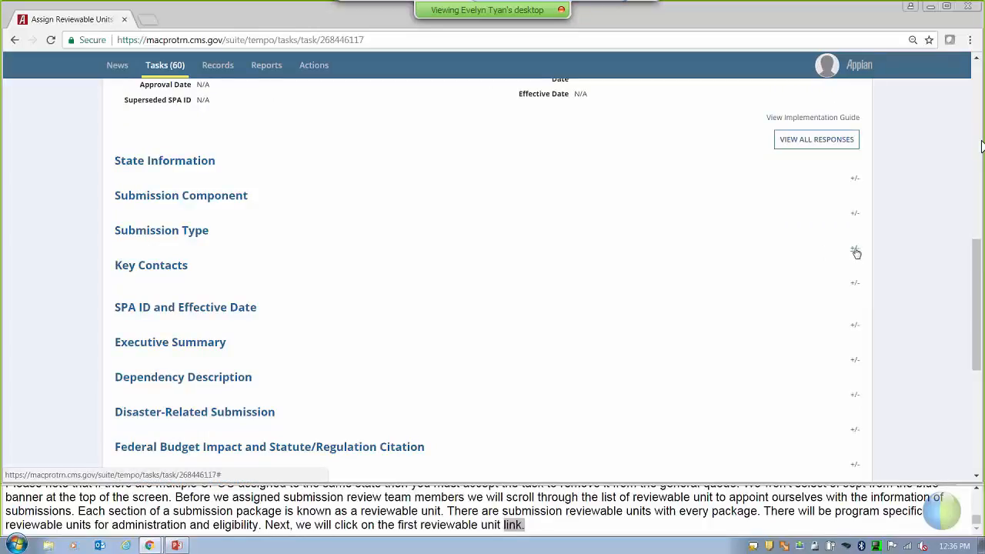
pyautogui.click(856, 252)
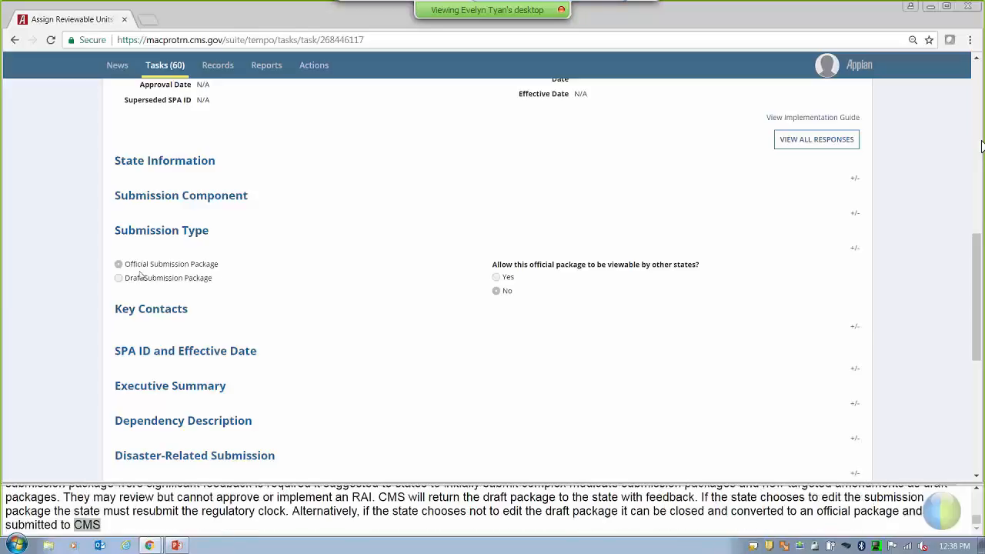
# - Return from the Submission - Summary unit to the list of all reviewable units
pyautogui.scroll(3, 163, 282)
pyautogui.scroll(1, 163, 282)
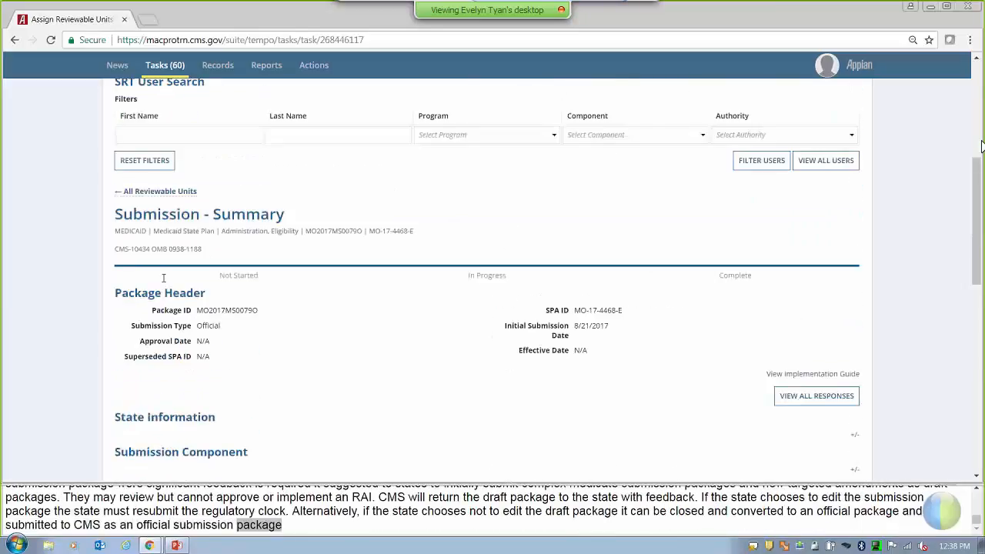
pyautogui.scroll(1, 163, 278)
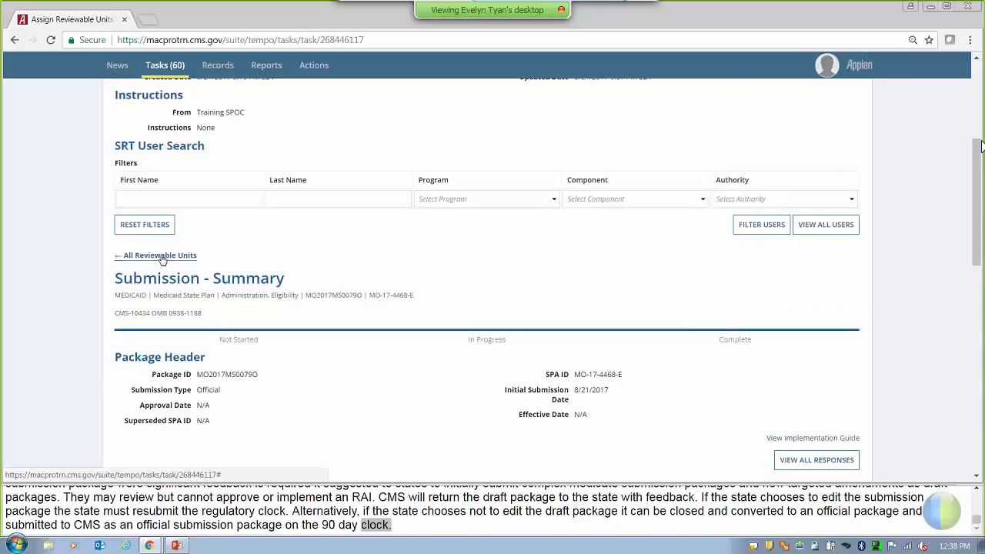
pyautogui.click(161, 257)
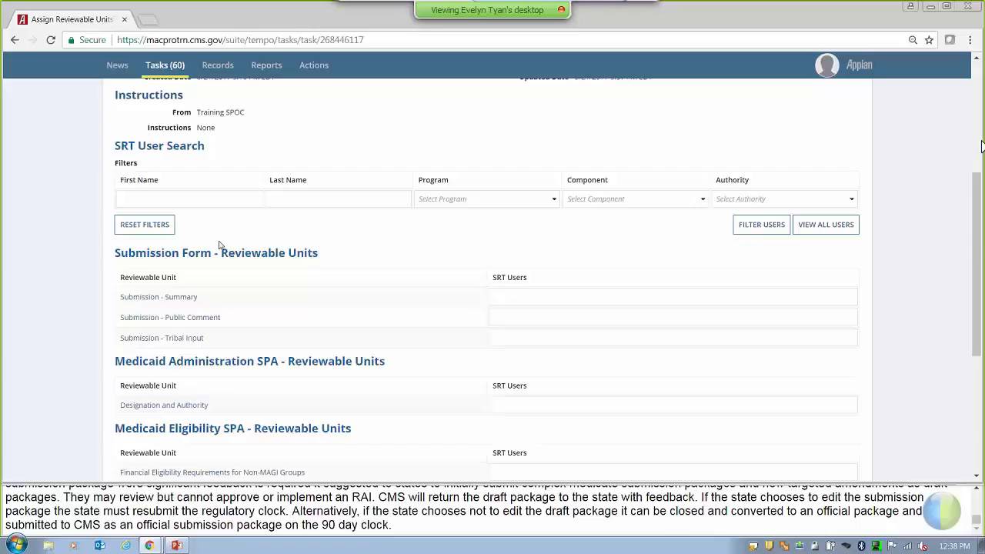
# - Filter the SRT user search by first name Training and last name SRT
pyautogui.scroll(2, 248, 249)
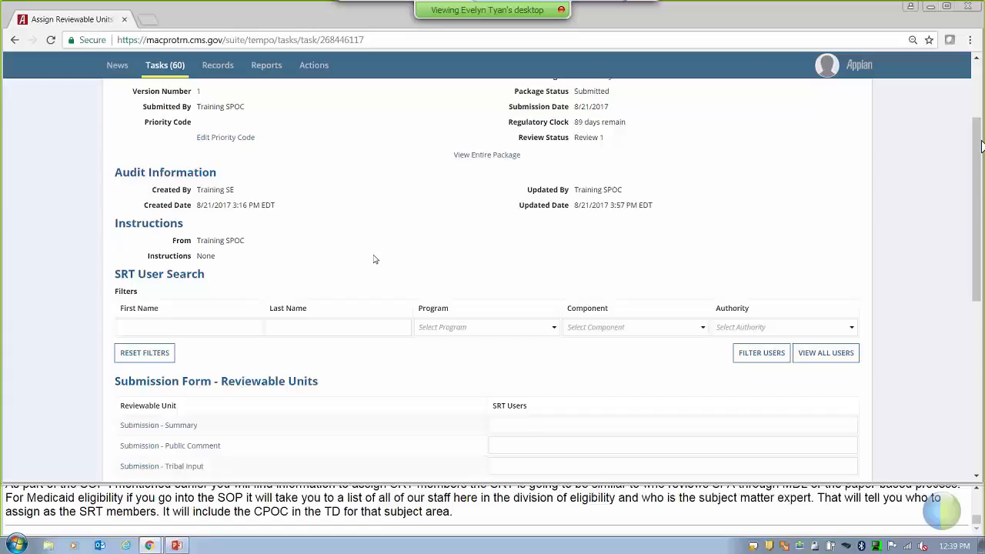
pyautogui.scroll(-2, 375, 259)
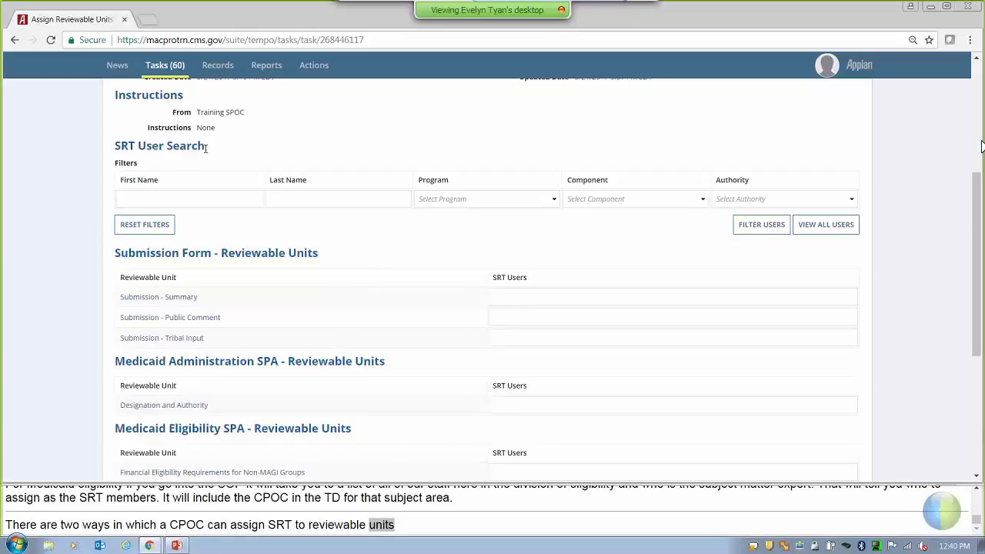
pyautogui.click(229, 196)
pyautogui.write('T')
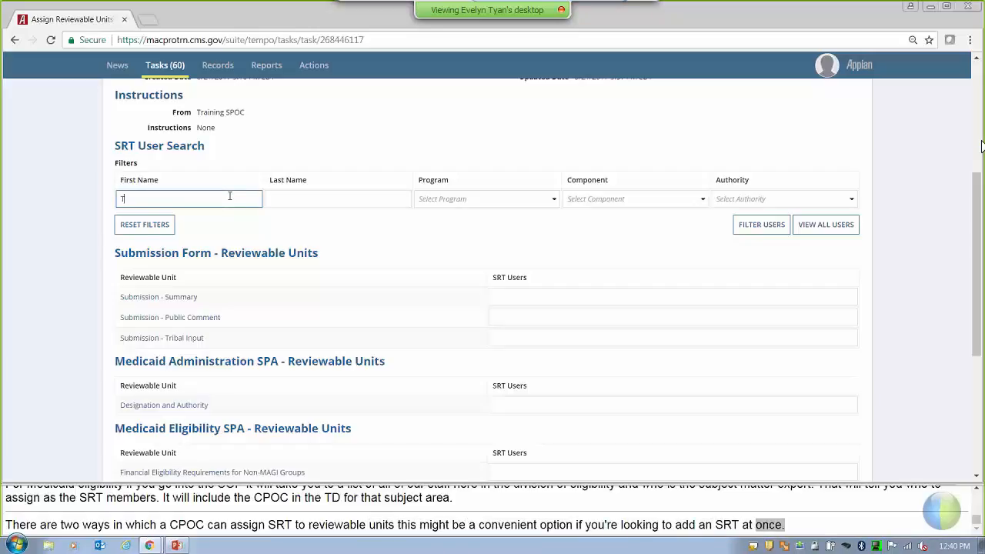
pyautogui.write('raining')
pyautogui.click(334, 197)
pyautogui.write('SRT')
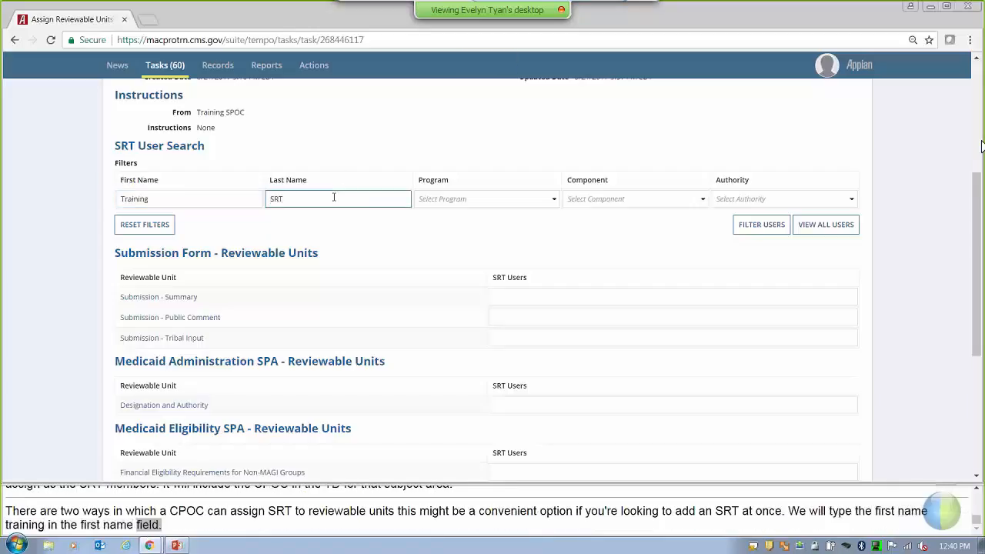
pyautogui.click(378, 243)
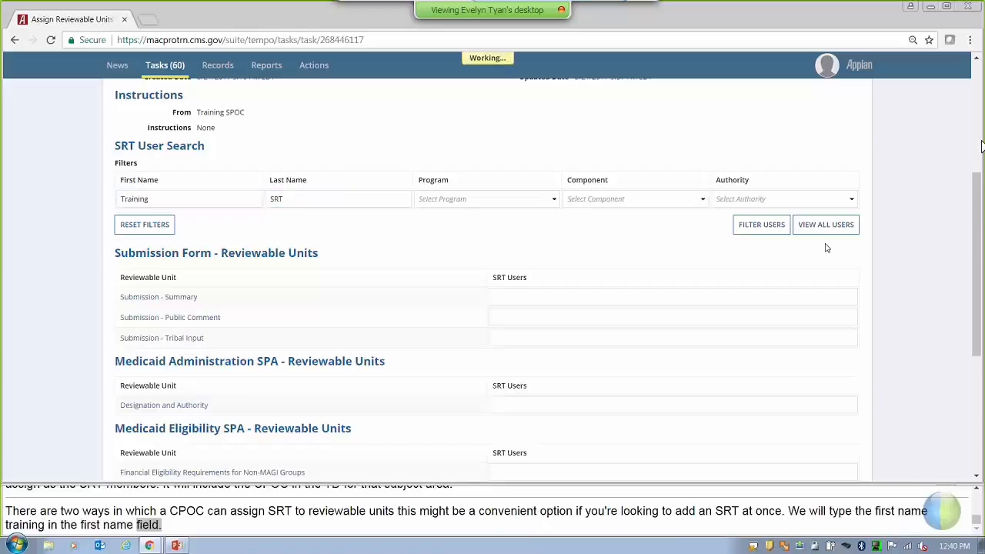
pyautogui.click(762, 225)
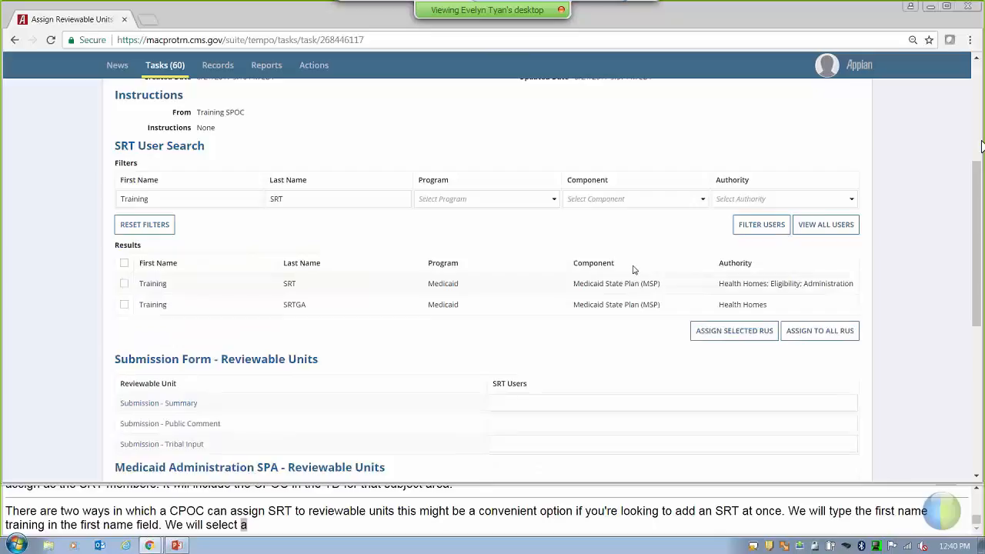
# - Assign the Training SRT user to the Submission - Summary reviewable unit and to all the other reviewable units
pyautogui.hotkey('ctrl', '-')
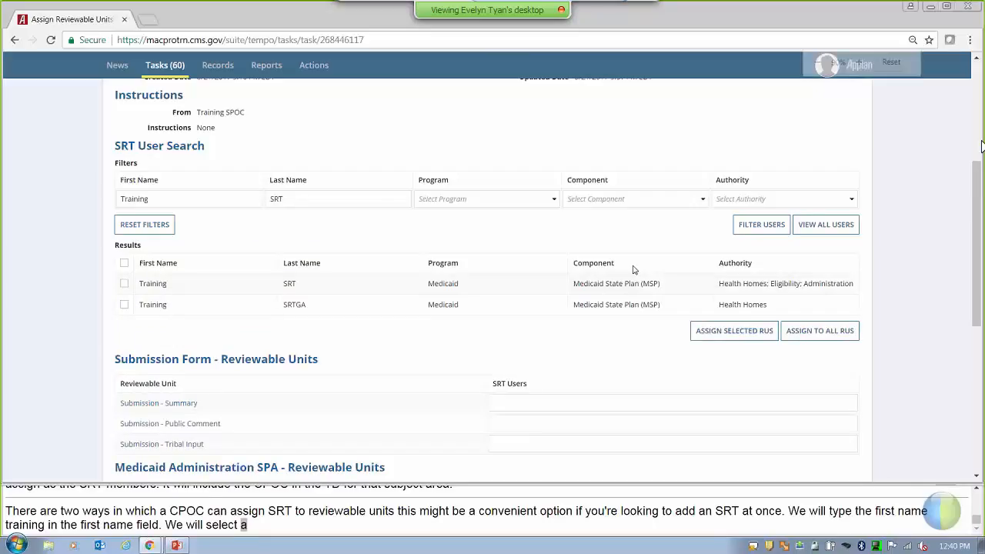
pyautogui.hotkey('ctrl', '+')
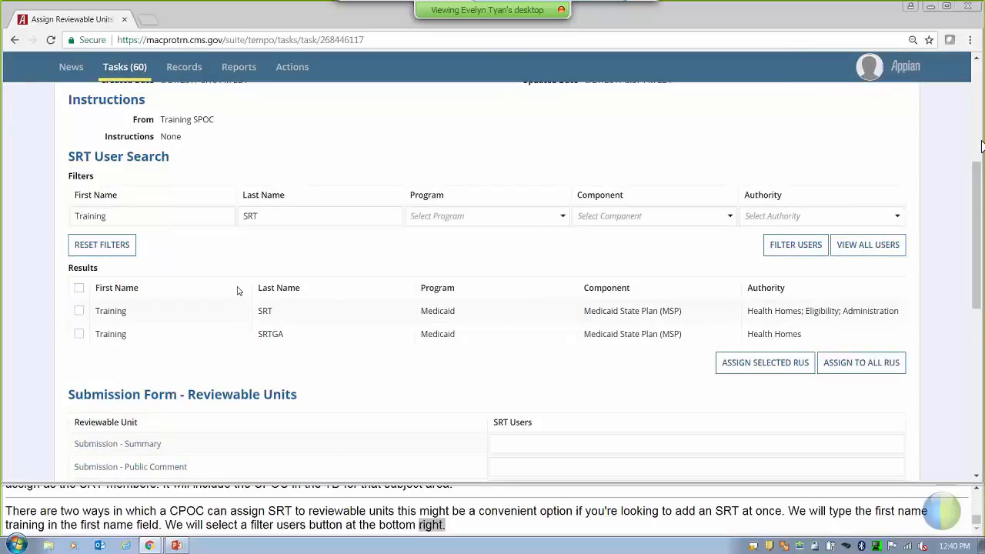
pyautogui.click(80, 312)
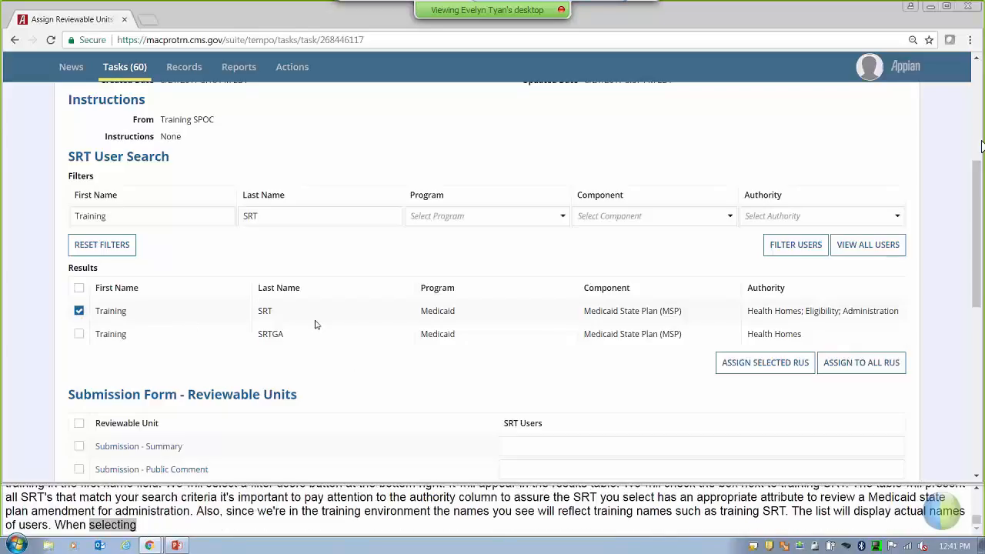
pyautogui.scroll(-3, 170, 373)
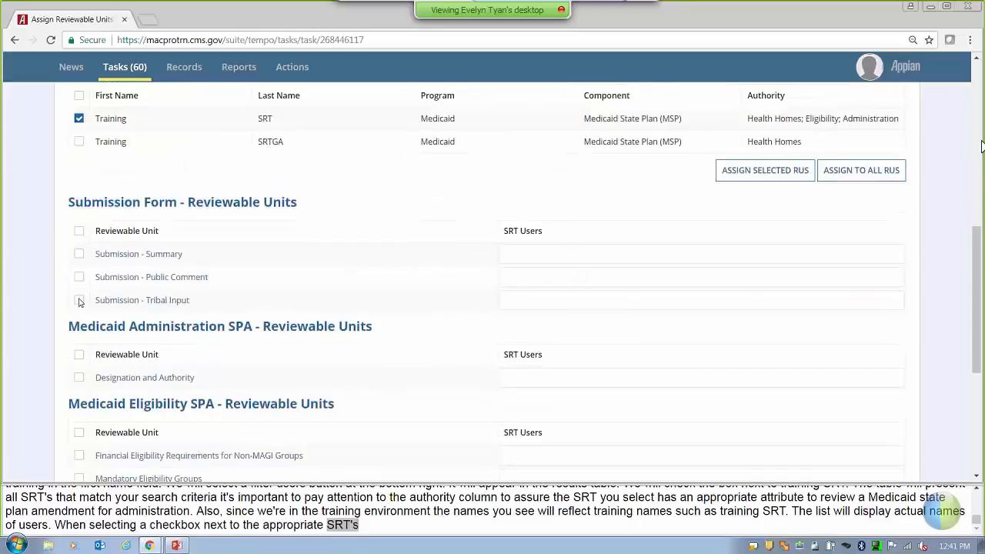
pyautogui.click(79, 254)
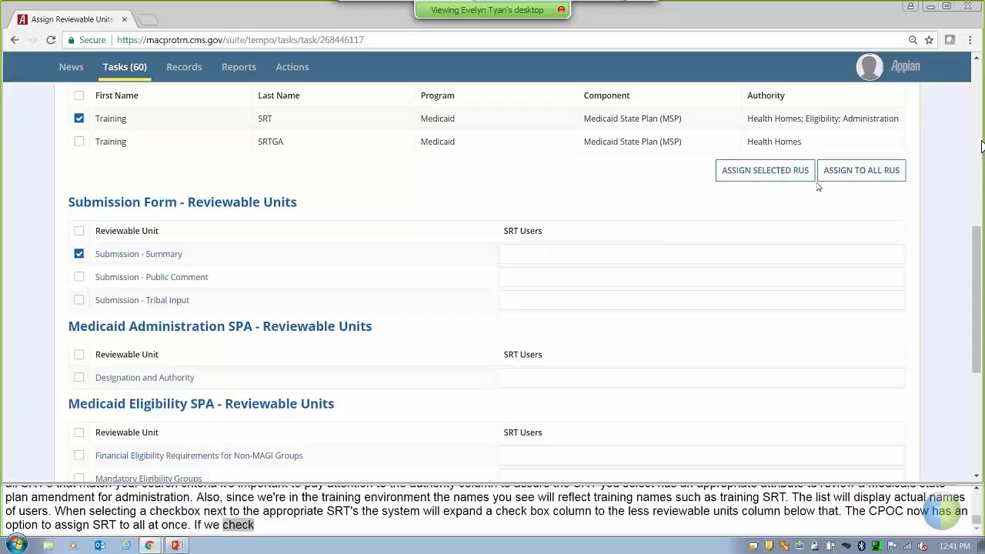
pyautogui.click(797, 171)
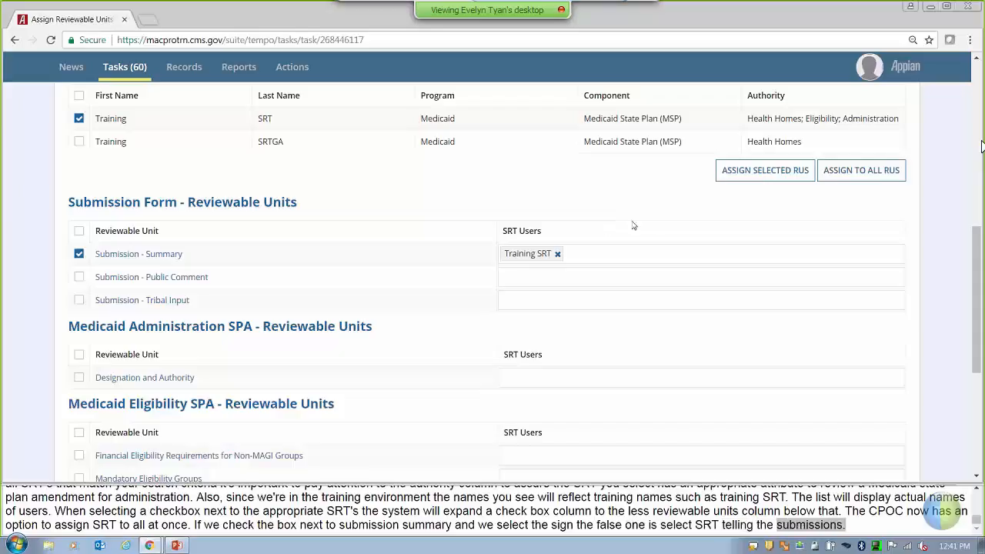
pyautogui.click(863, 176)
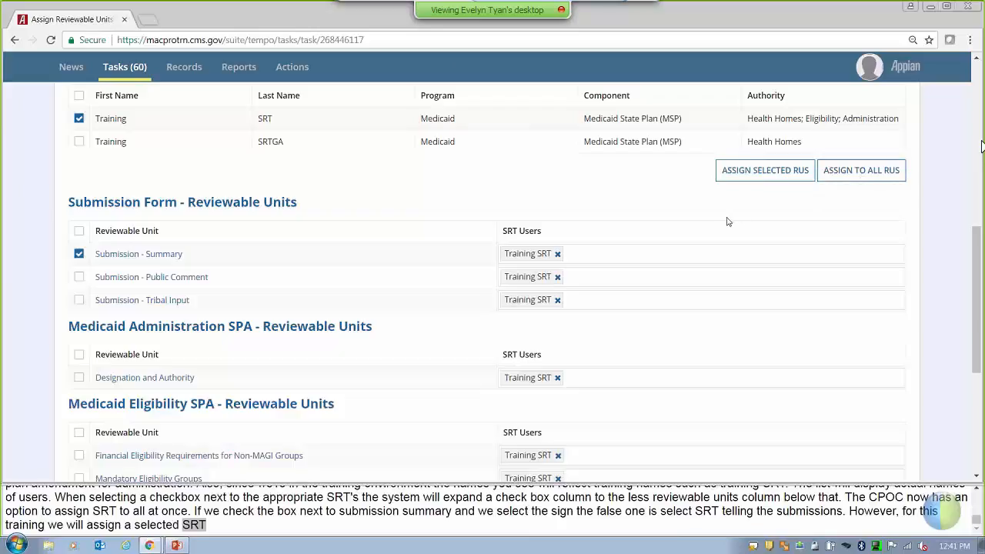
pyautogui.scroll(-1, 530, 189)
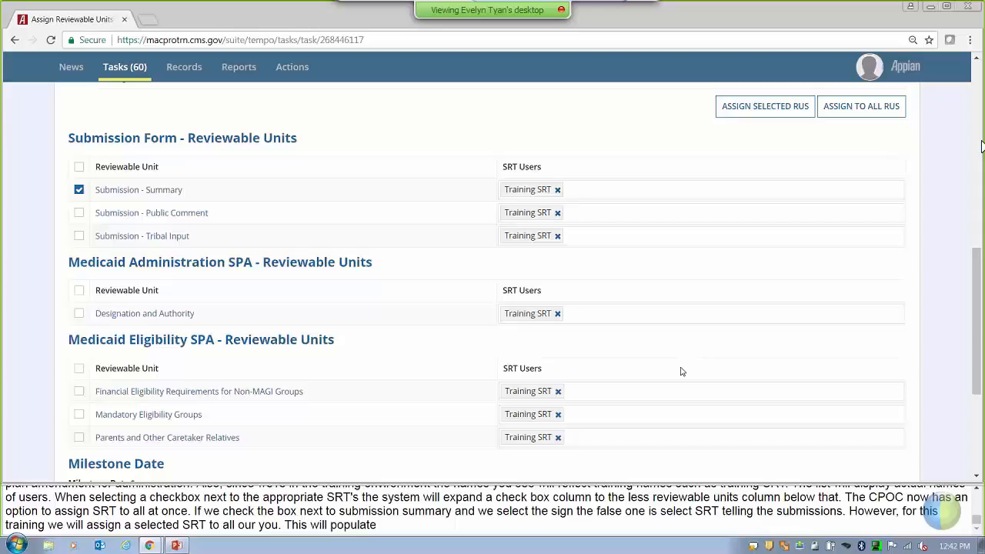
# - Add HELPDESK CMSSRT as a second SRT user for the Submission - Public Comment unit, found by searching Helpdesk, and remove that user again
pyautogui.scroll(3, 682, 374)
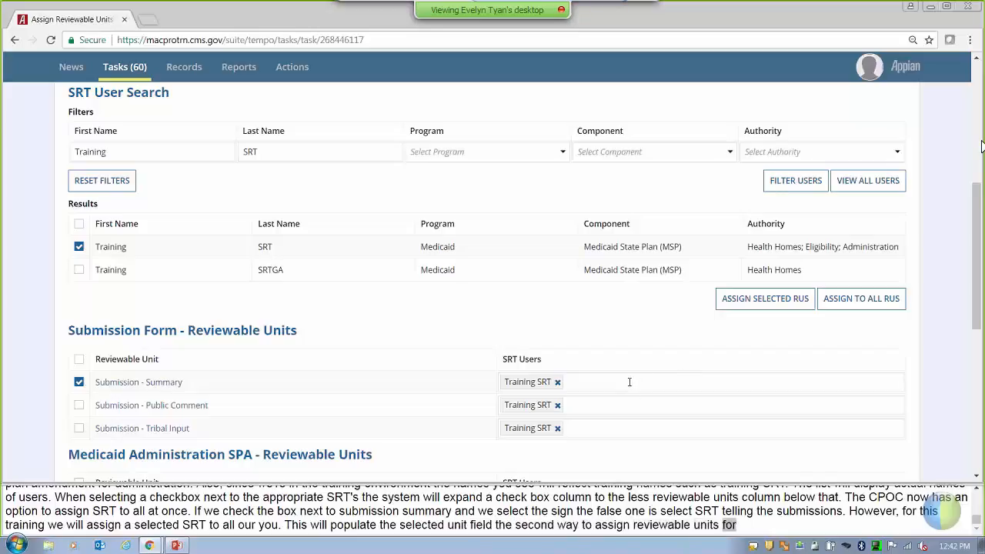
pyautogui.scroll(-1, 628, 381)
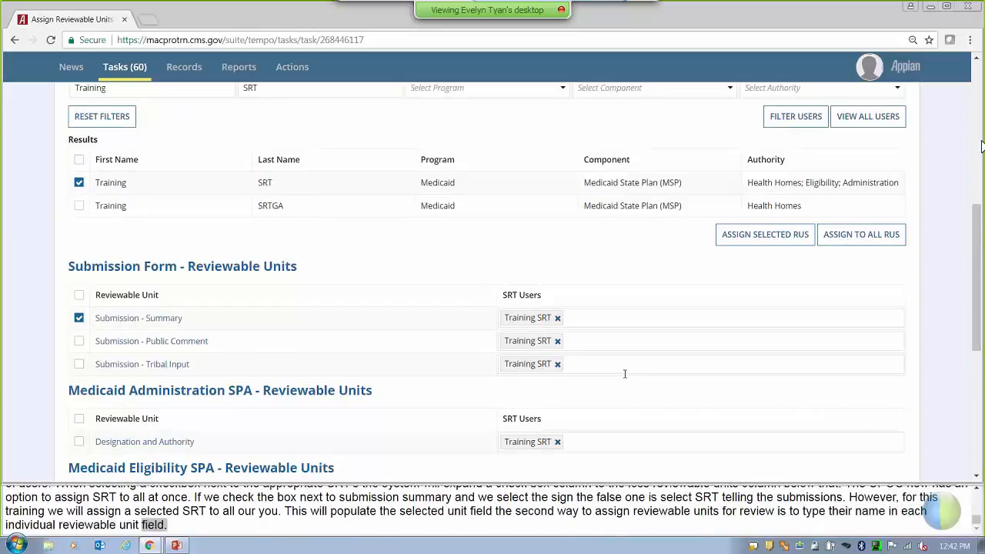
pyautogui.click(608, 334)
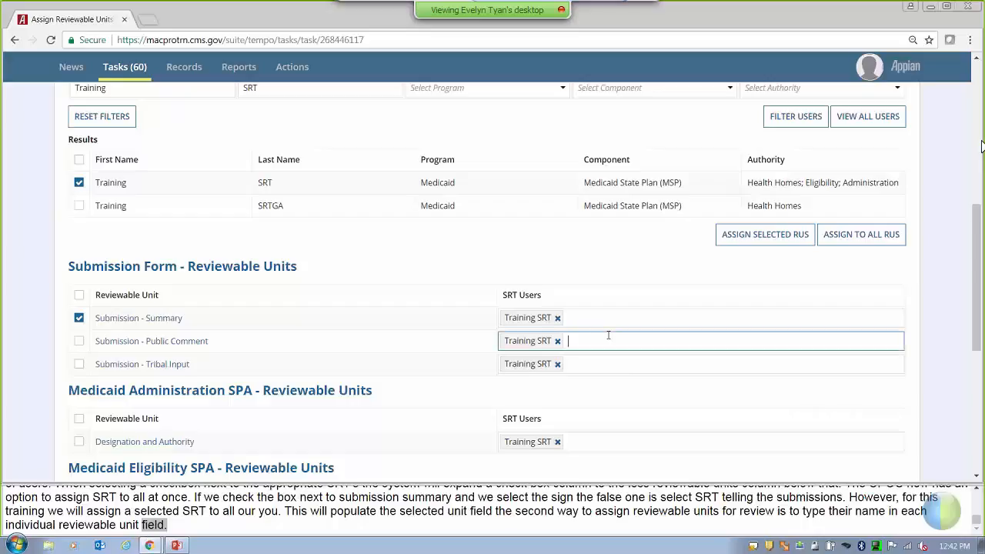
pyautogui.write('Helpdesk')
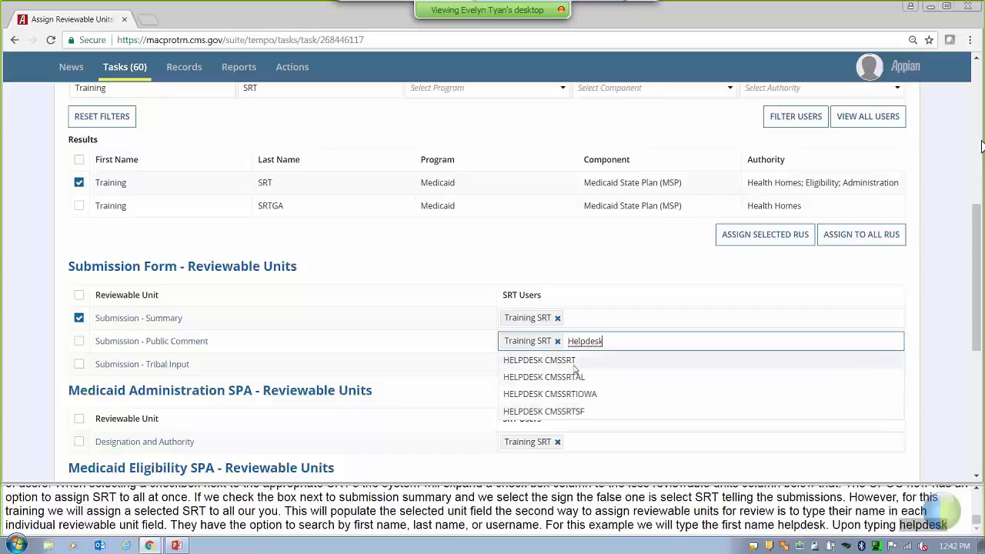
pyautogui.click(582, 360)
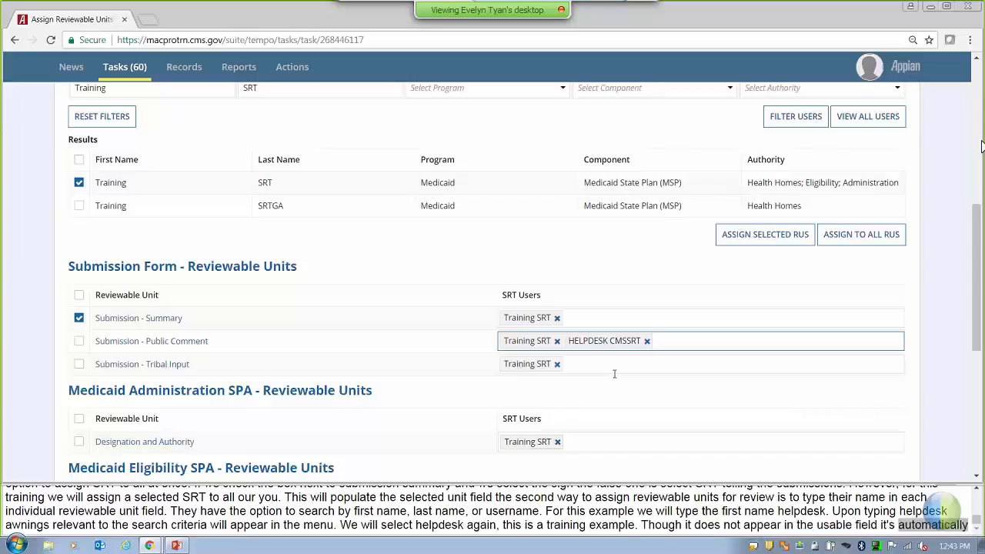
pyautogui.click(646, 341)
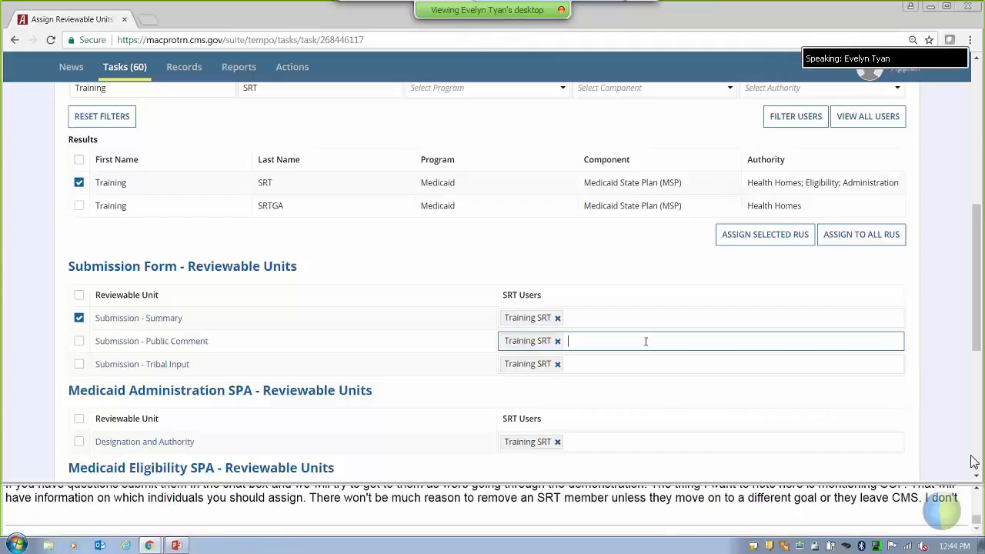
# - Set the milestone date for the review to 09/01/2017 using the September 2017 calendar
pyautogui.scroll(-5, 645, 341)
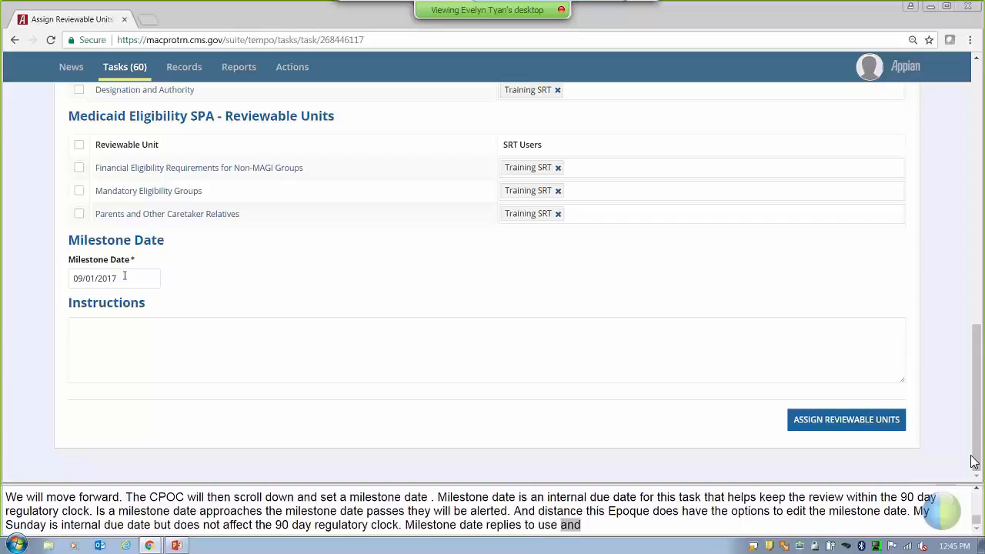
pyautogui.click(124, 277)
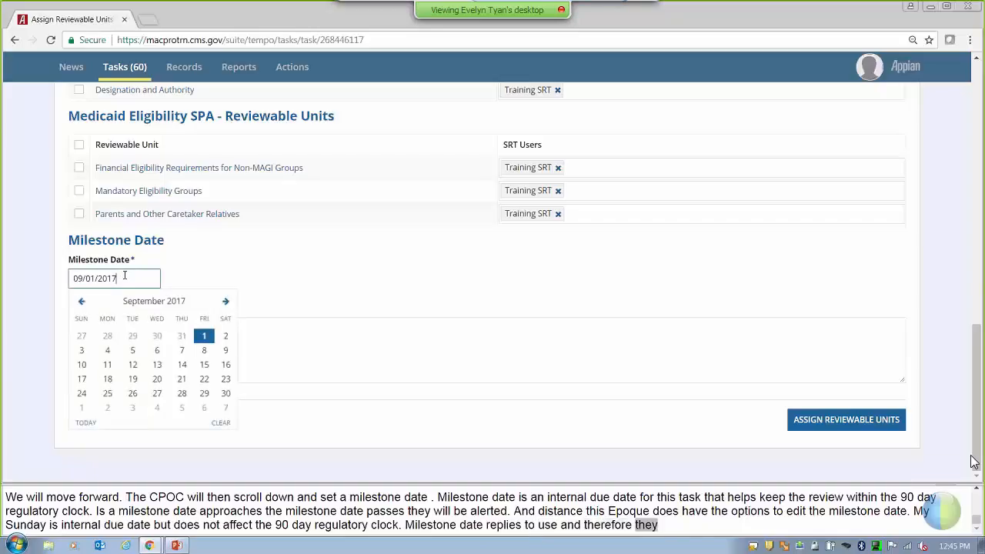
pyautogui.click(207, 338)
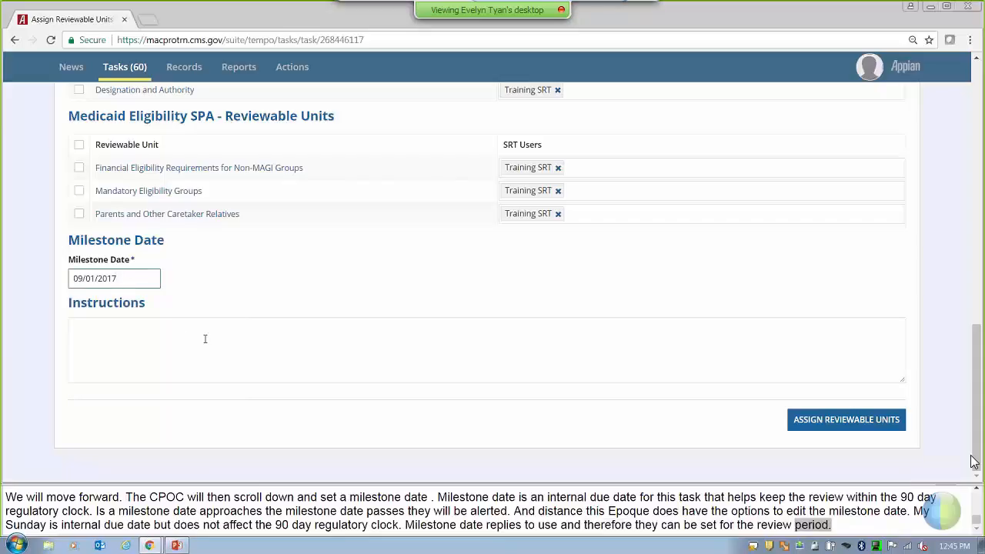
# - Enter the instructions "Please review the assigned Eligibility RUs." for the submission review team members
pyautogui.click(158, 334)
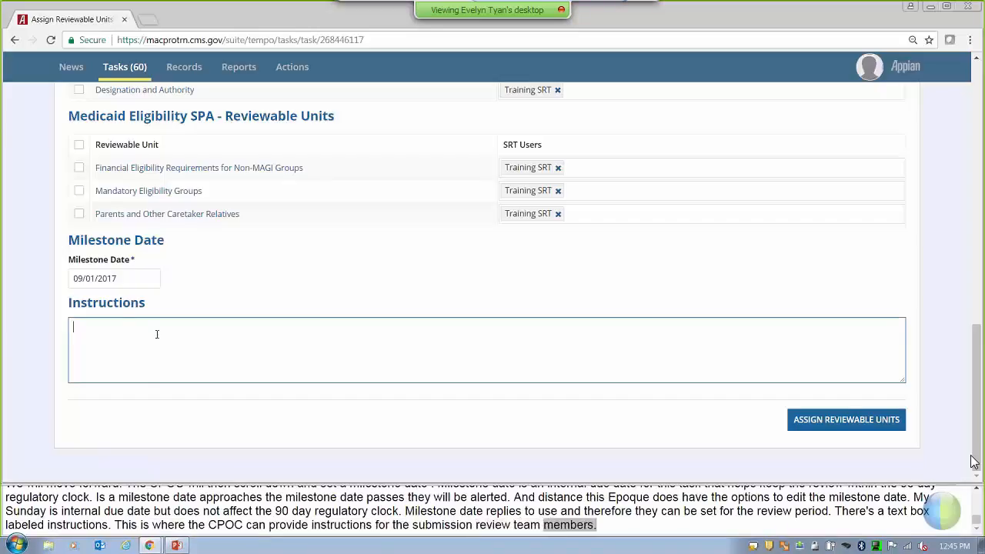
pyautogui.write('Please')
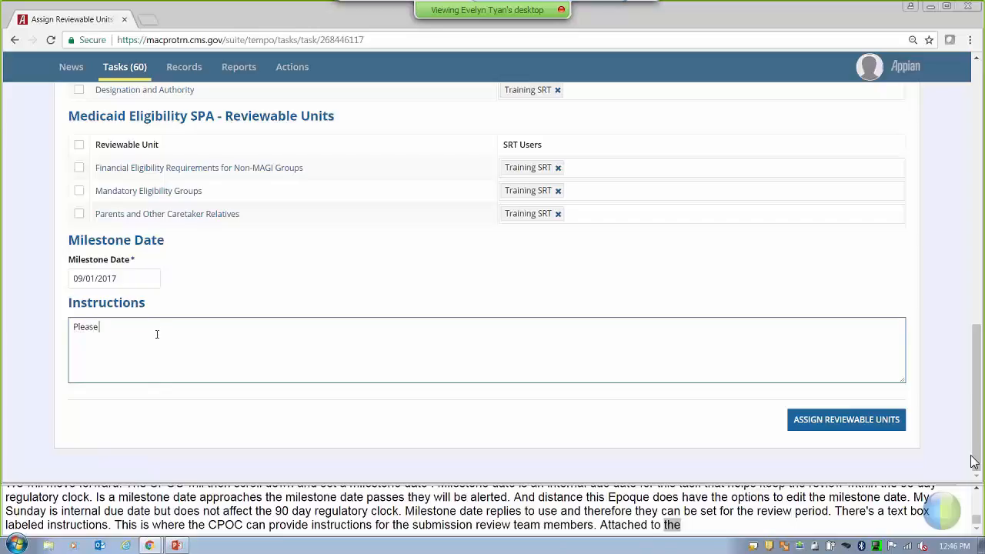
pyautogui.write(' review the ass')
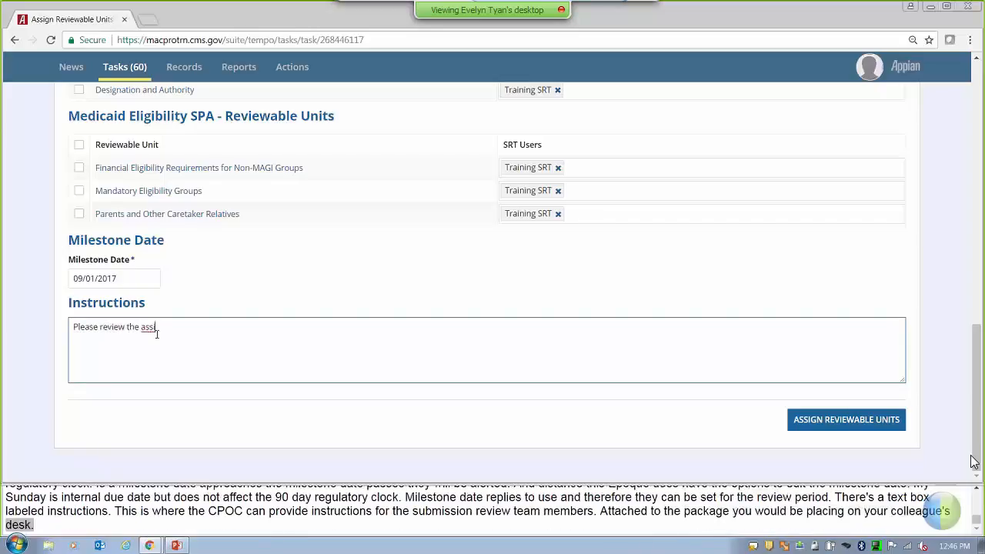
pyautogui.write('igned Eligibility RUs.')
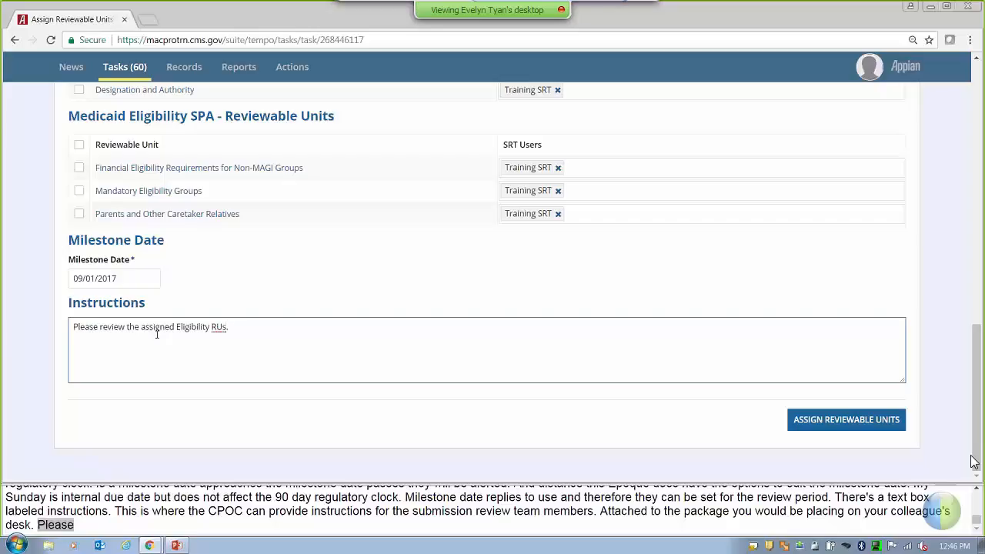
pyautogui.click(281, 291)
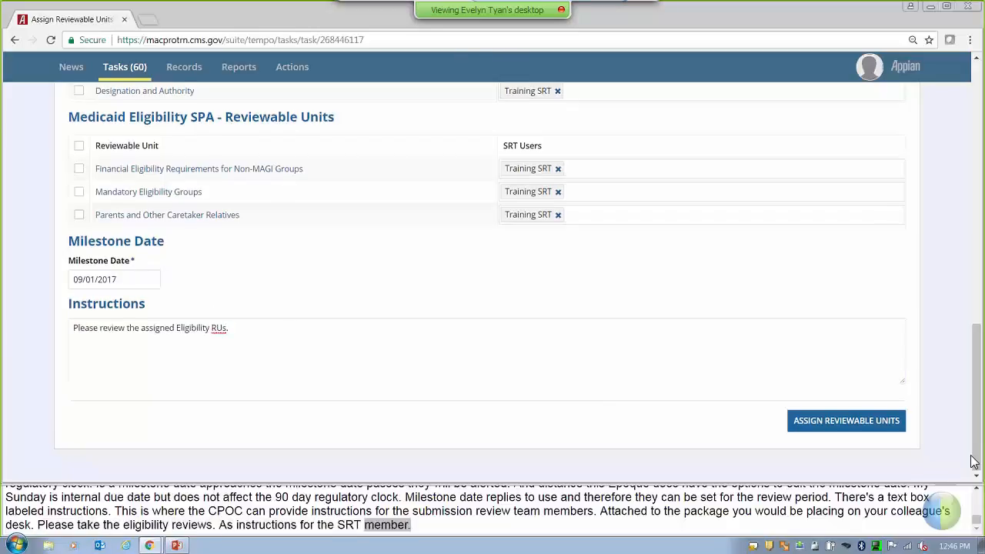
# - Check the SRT assignments, milestone date and instructions, and submit the reviewable unit assignment with confirmation
pyautogui.scroll(3, 607, 398)
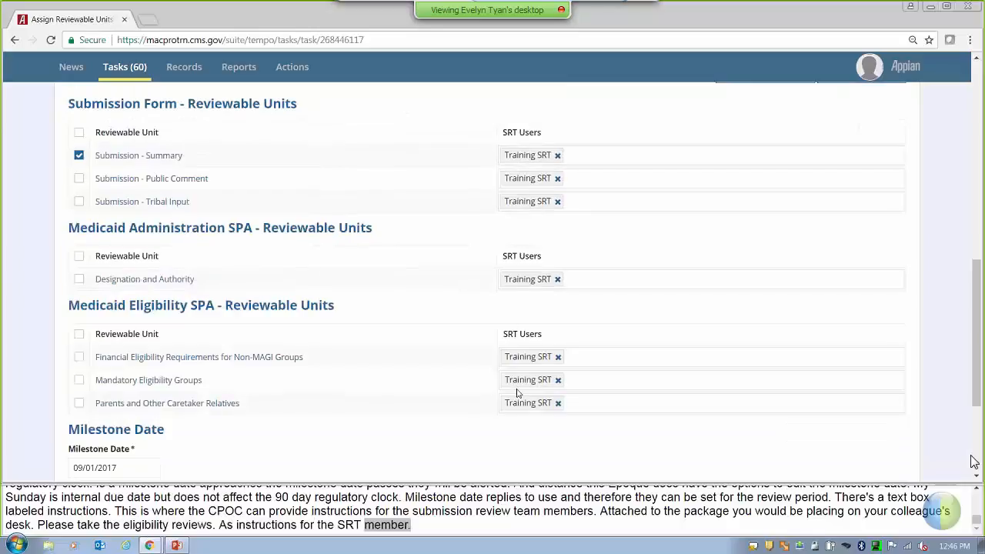
pyautogui.scroll(-2, 517, 393)
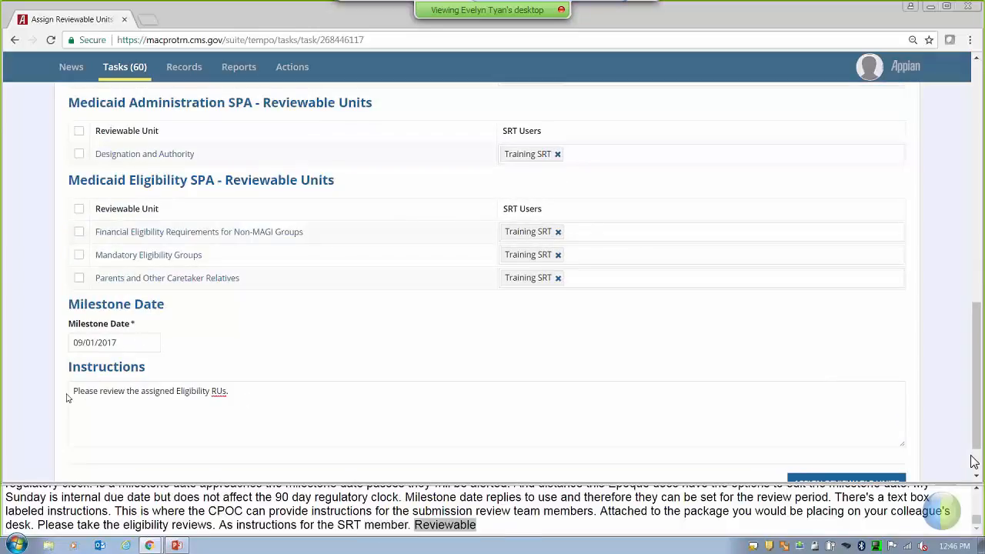
pyautogui.scroll(-1, 916, 399)
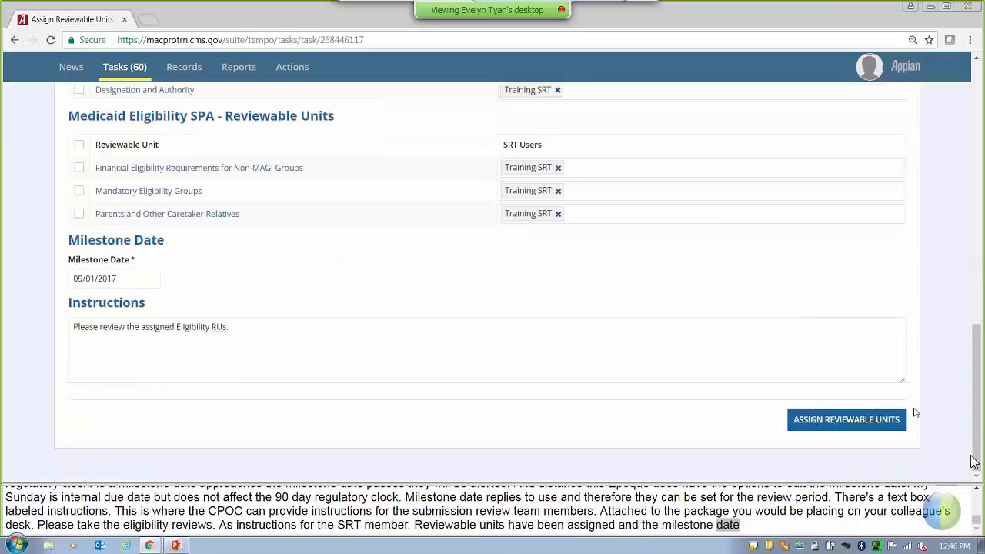
pyautogui.click(862, 427)
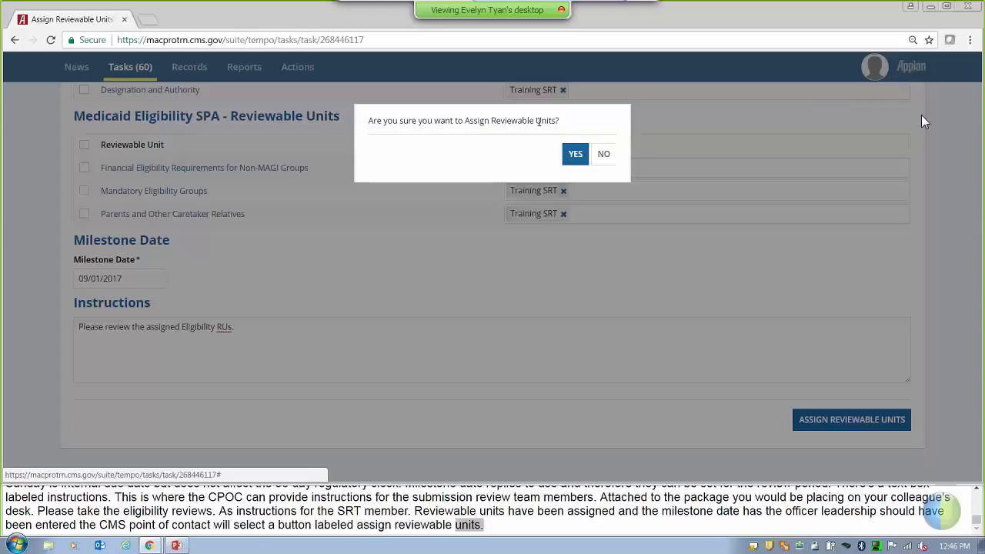
pyautogui.click(576, 154)
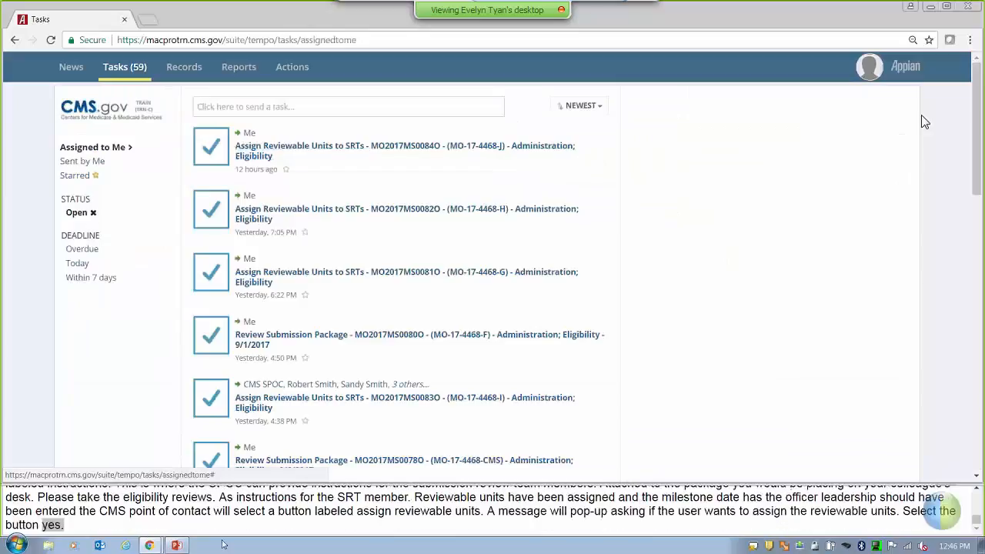
# - Sign out of the Training CPOC account and switch to the PowerPoint slide show
pyautogui.moveTo(177, 545)
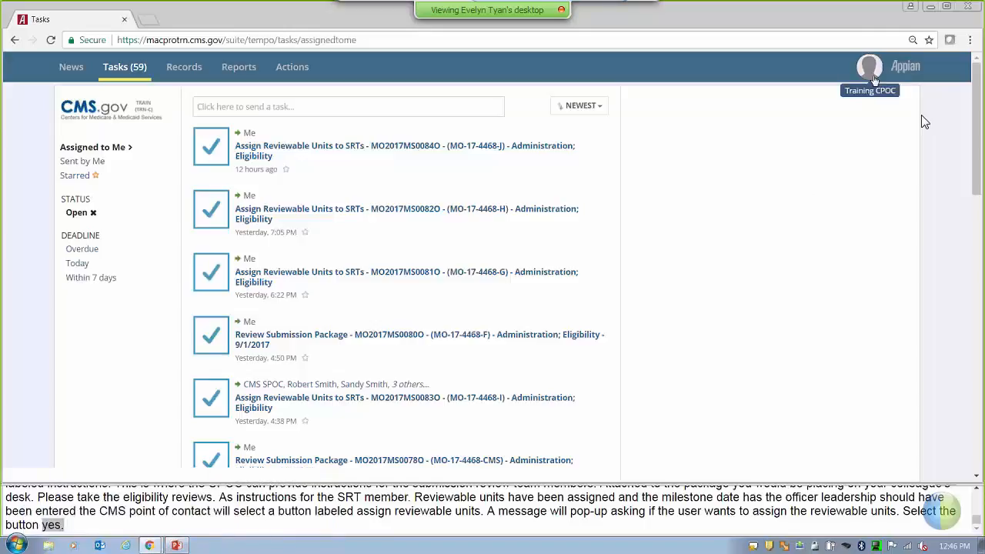
pyautogui.click(869, 68)
pyautogui.click(840, 131)
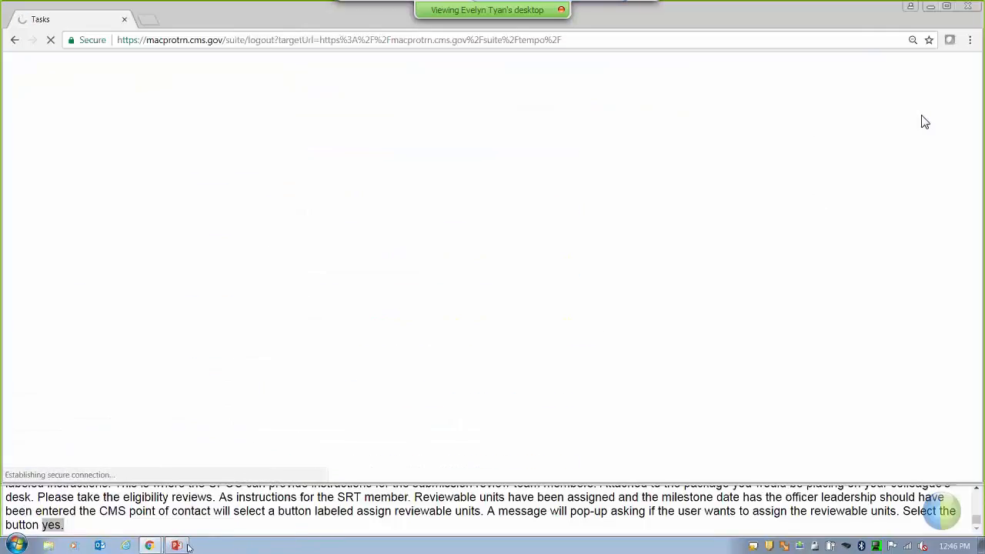
pyautogui.click(178, 546)
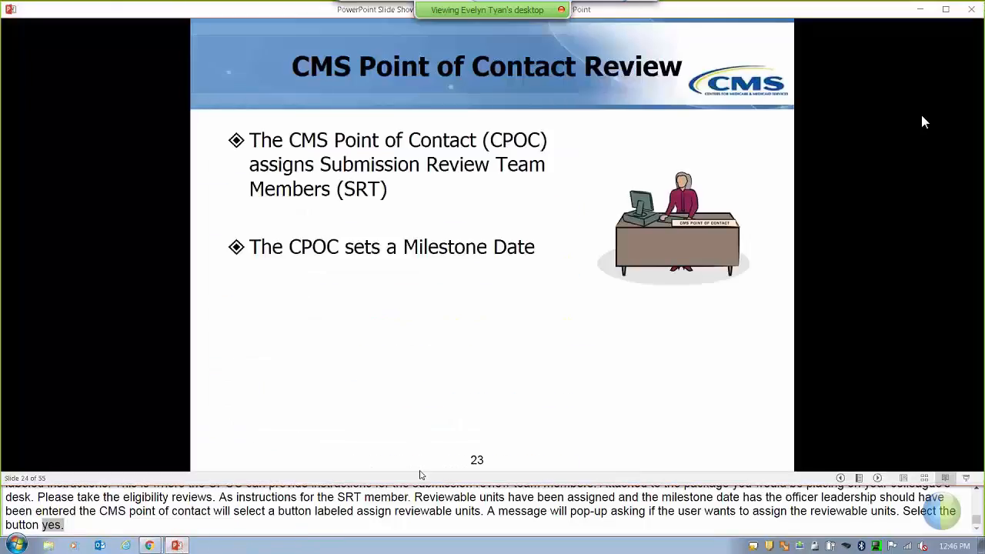